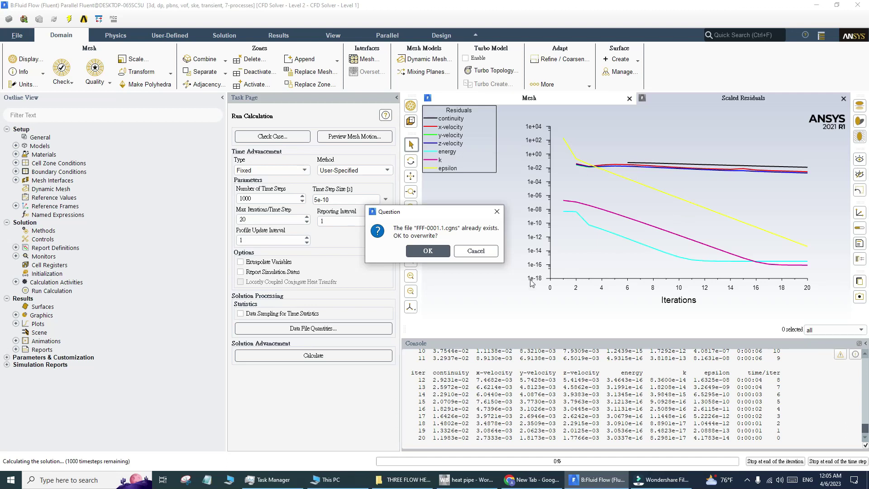
- Allow overwriting FFF-0001.1.cgns, dismiss the second overwrite prompt, and acknowledge Calculation complete
mouse_move(449, 213)
mouse_down()
mouse_move(485, 214)
mouse_move(458, 227)
mouse_up()
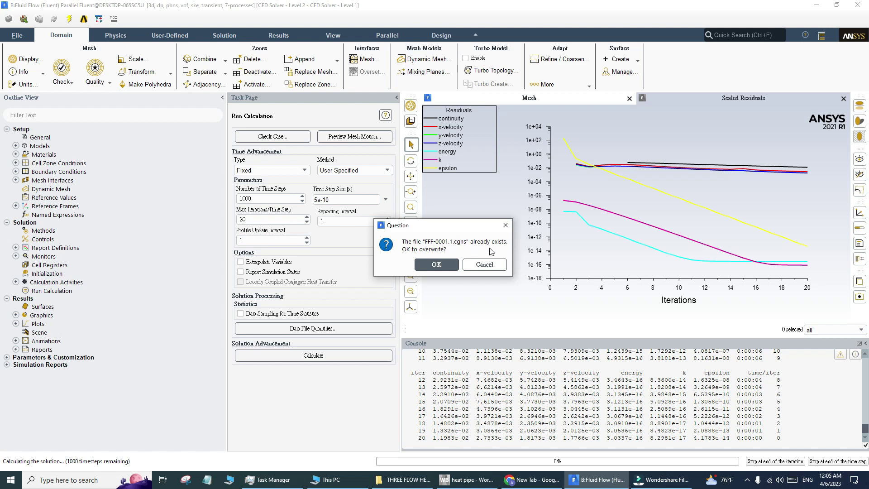
drag(463, 232, 467, 238)
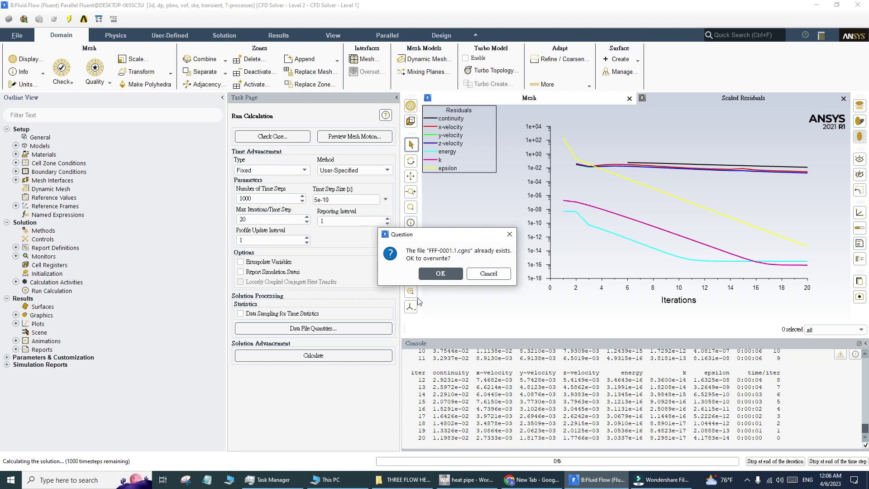
click(441, 274)
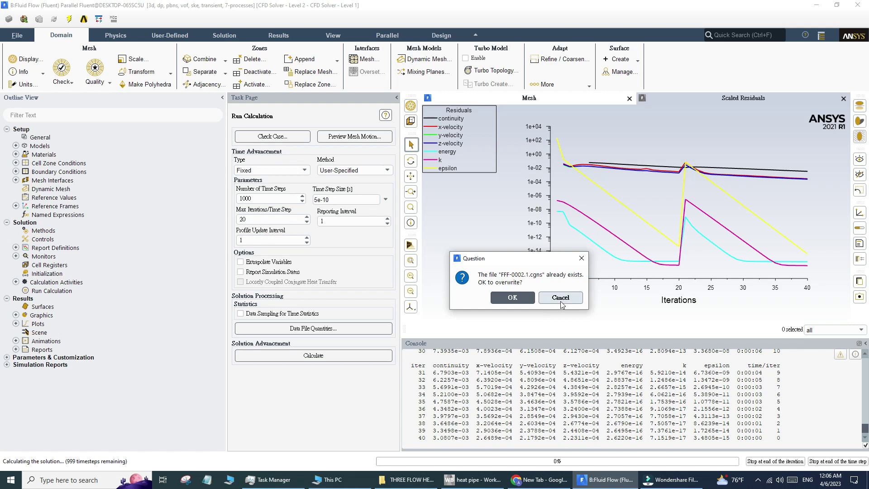
click(582, 258)
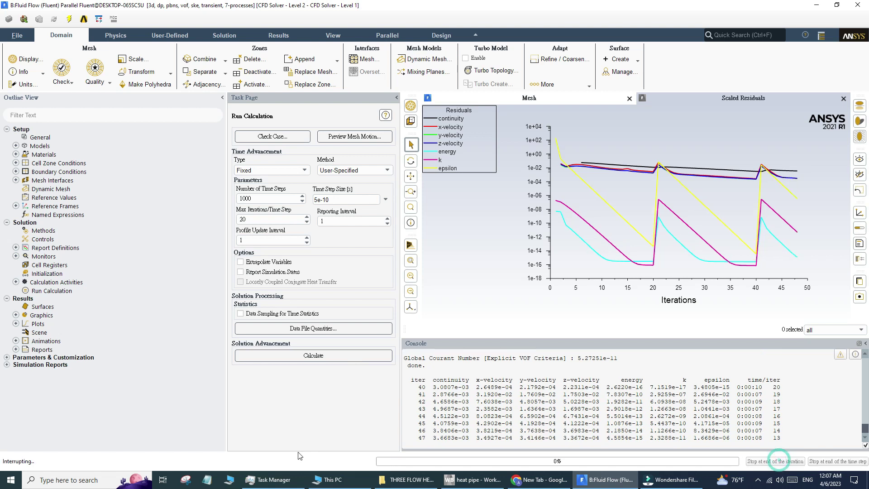
click(468, 250)
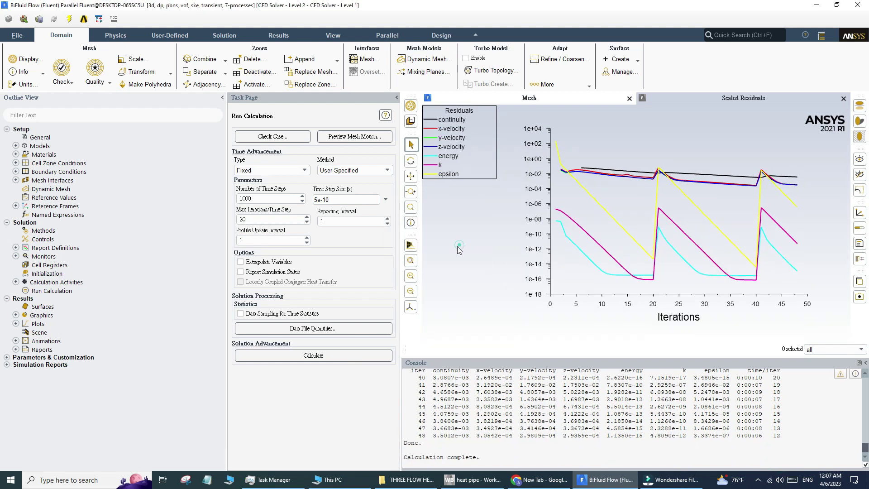
click(467, 479)
- Clear the generated data of the Fluent Solution (B5) component
right_click(313, 139)
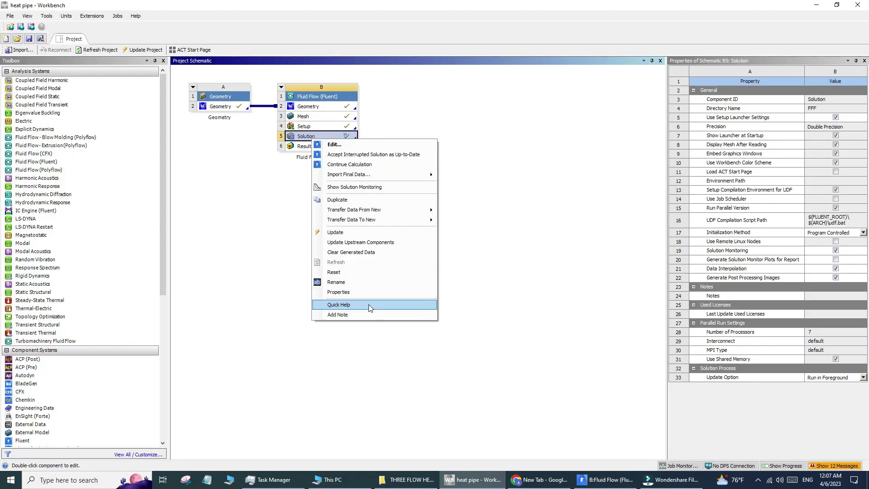
click(351, 252)
key(Return)
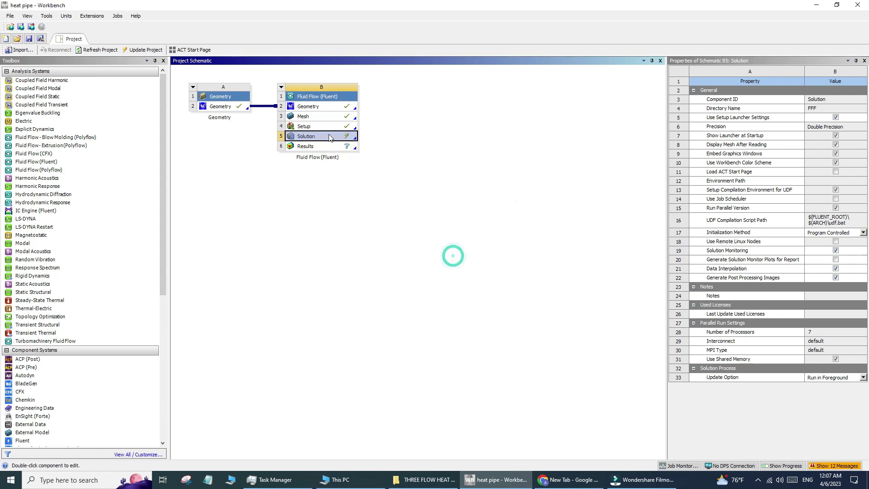
- Reset the Solution component and confirm the reset
right_click(329, 136)
click(370, 247)
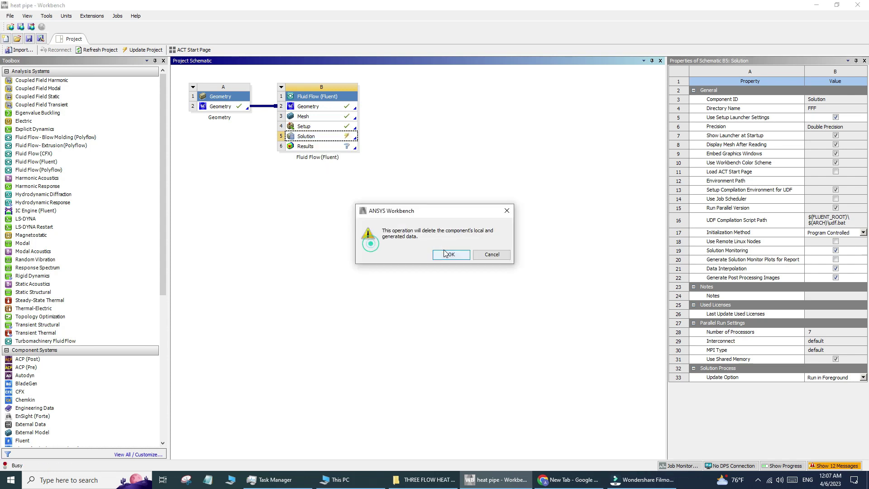
click(465, 254)
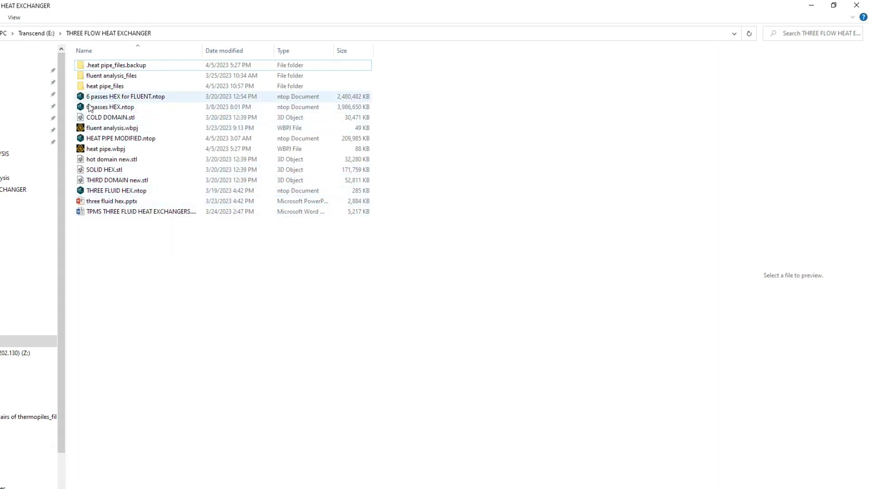
- Navigate into the heat pipe_files\dp0\FFF\Fluent folder
double_click(121, 87)
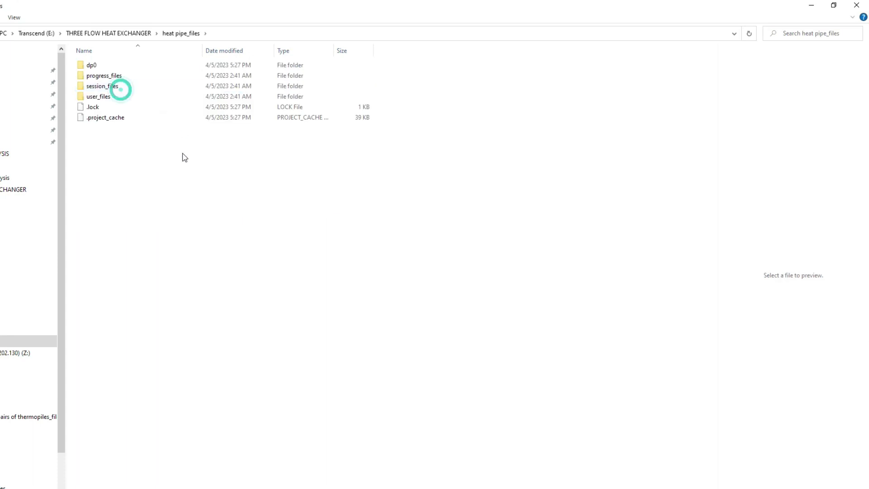
double_click(100, 66)
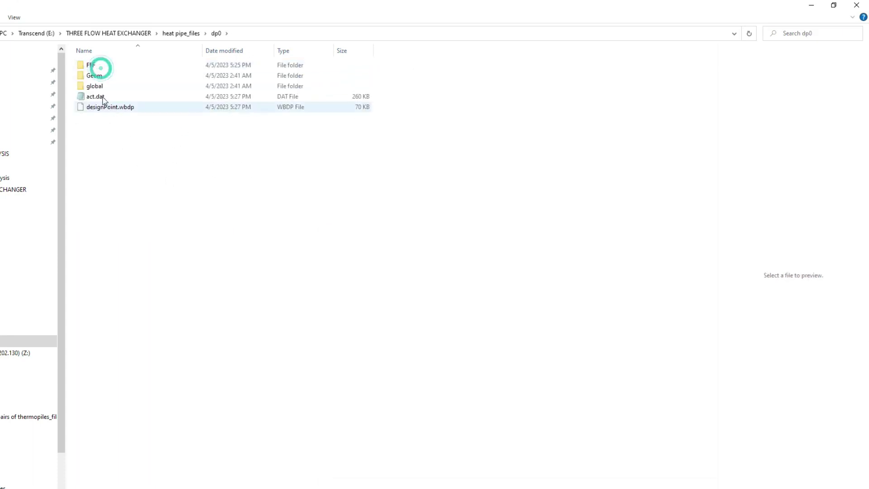
double_click(98, 68)
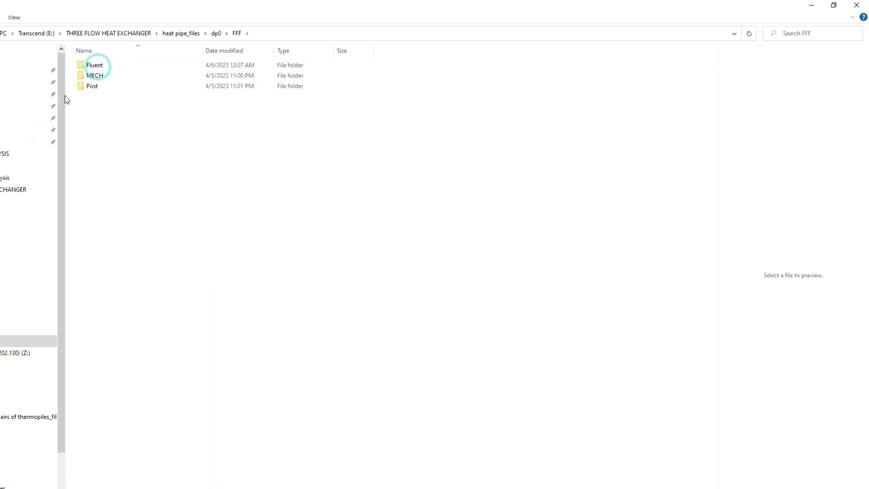
double_click(116, 66)
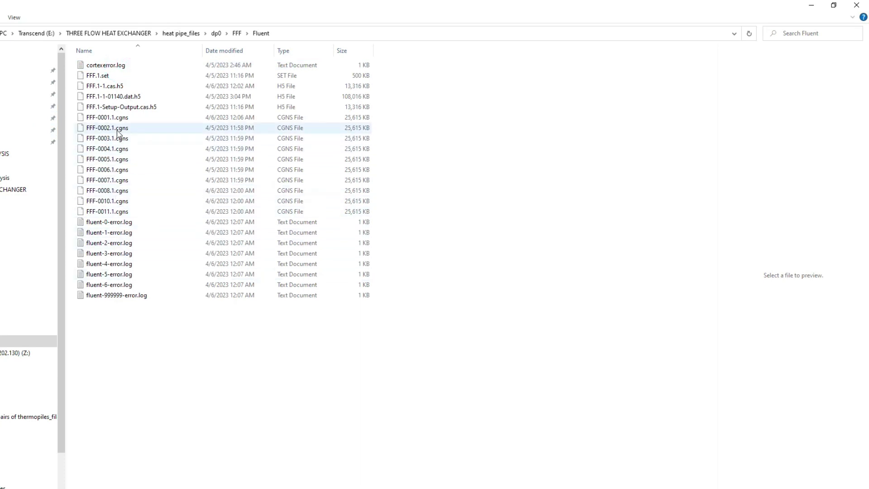
- Delete all files from FFF-0001.1.cgns through fluent-999999-error.log, then refresh the folder
click(105, 118)
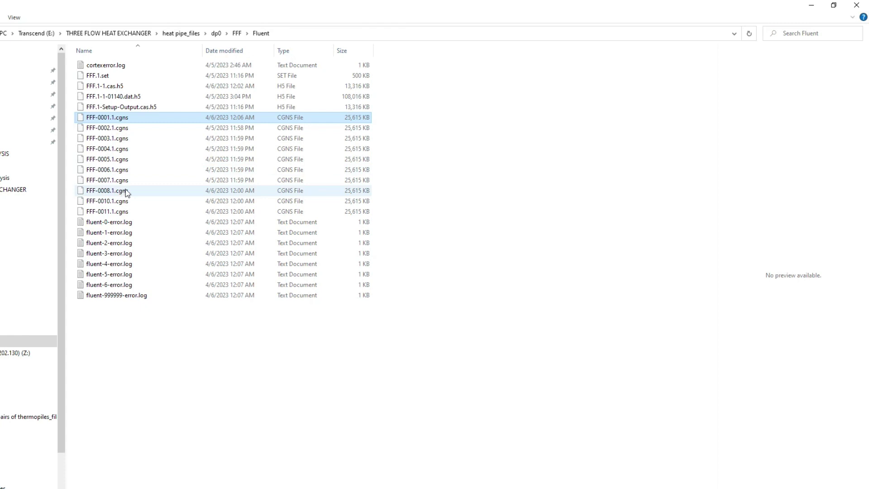
click(120, 295)
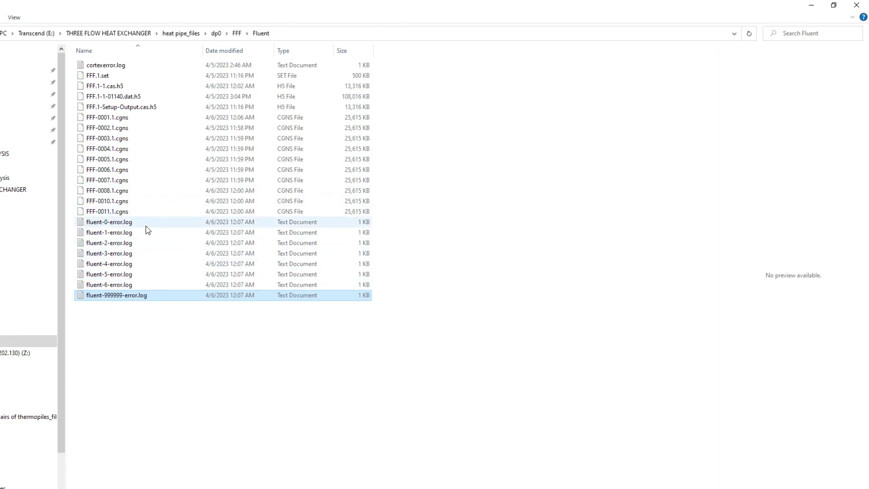
click(106, 119)
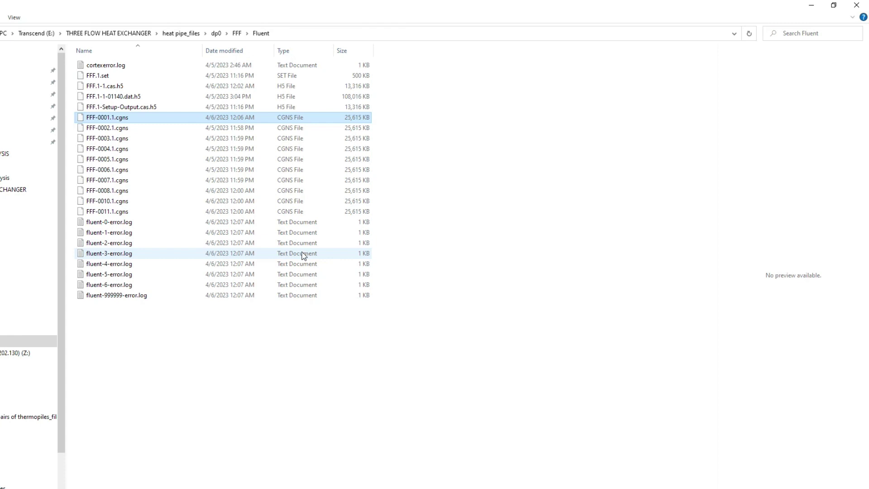
shift+click(141, 296)
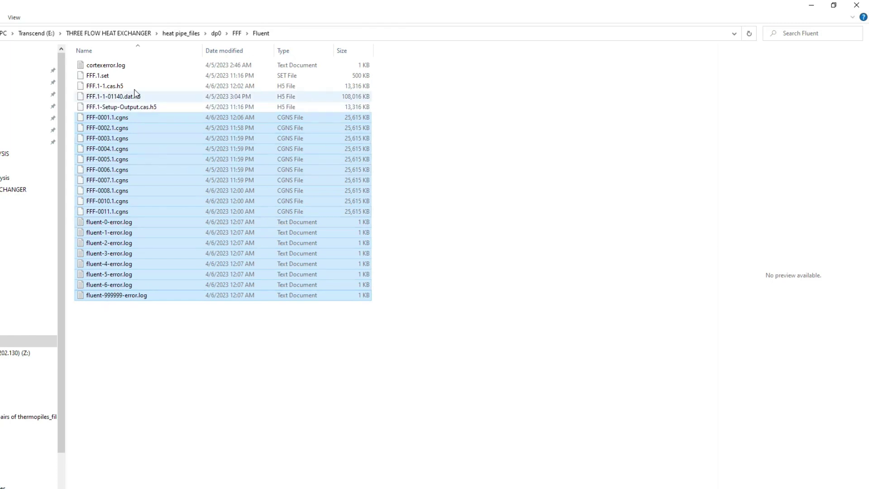
click(103, 90)
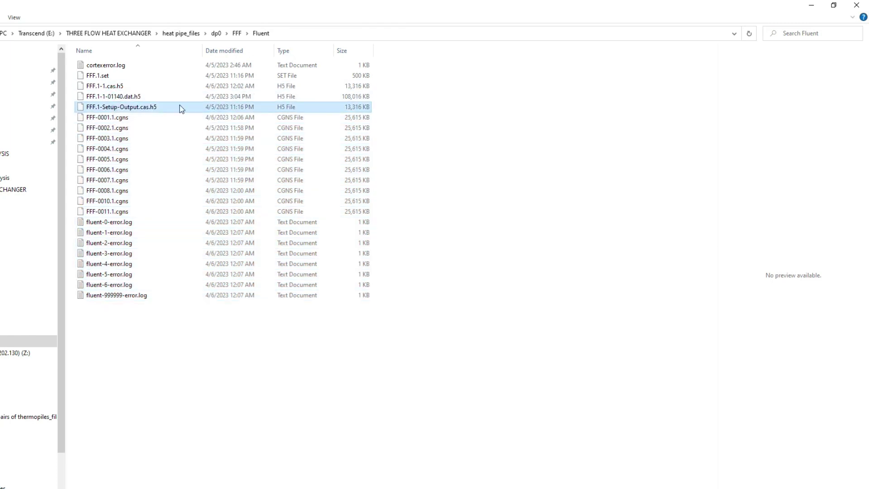
click(112, 108)
click(107, 117)
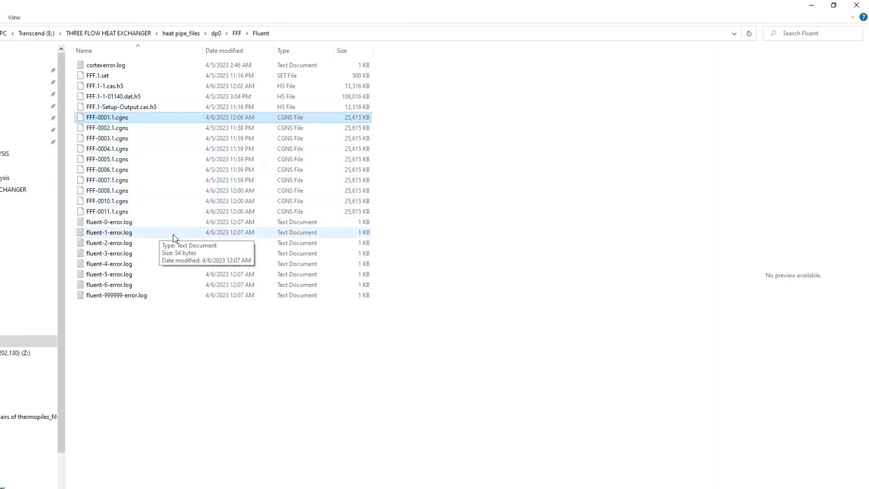
shift+click(113, 296)
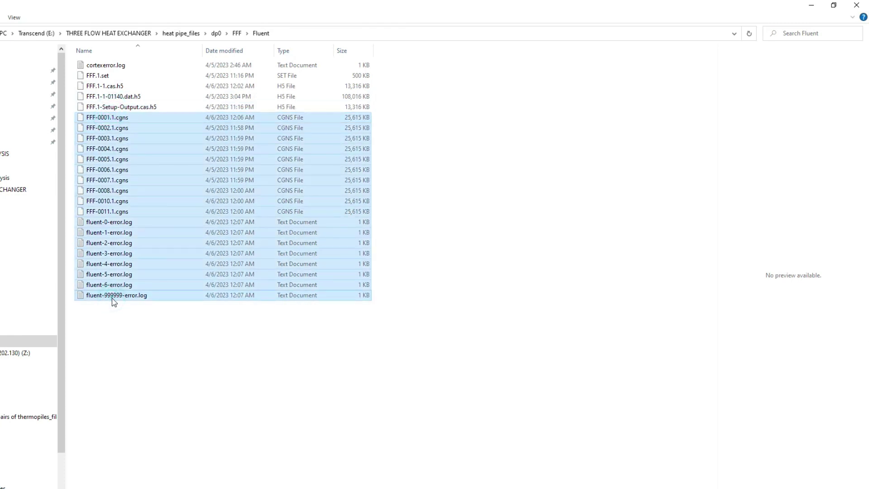
key(Delete)
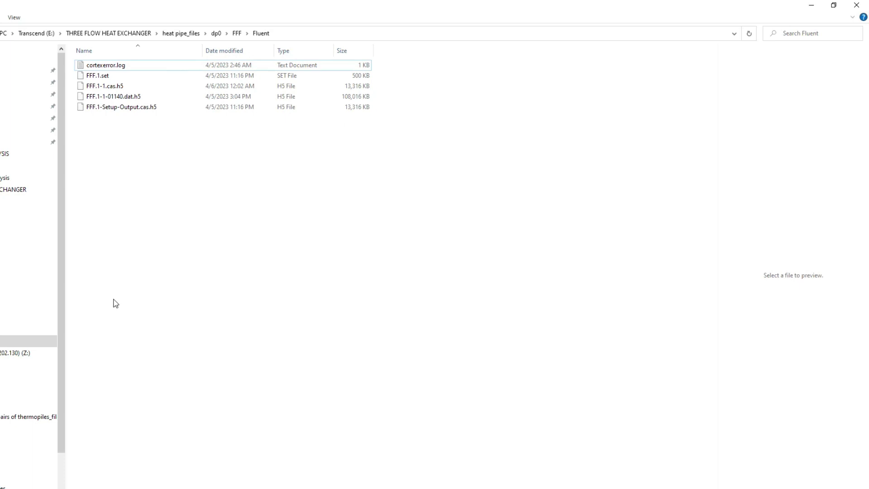
right_click(166, 296)
click(289, 275)
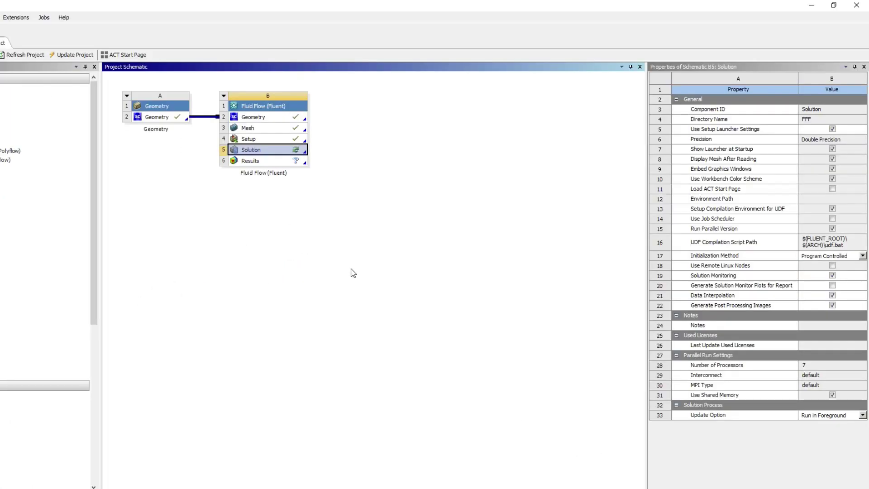
- Launch Fluent from the Workbench Solution cell
double_click(265, 150)
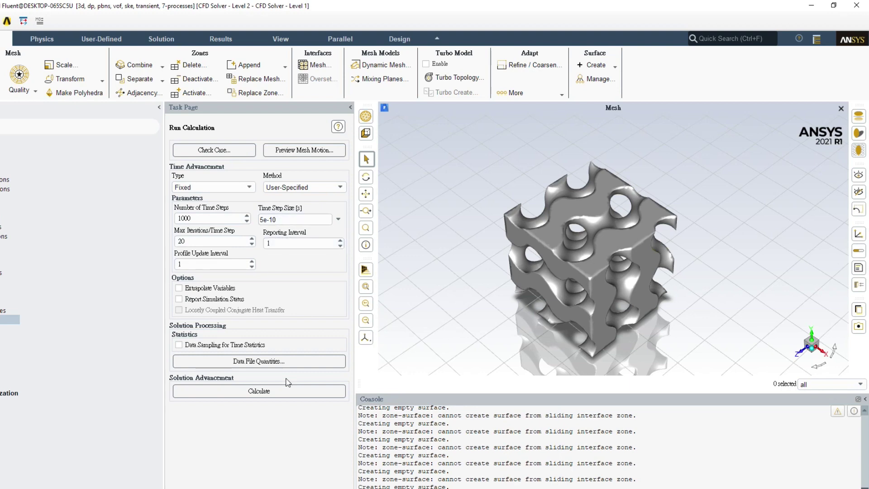
- Restart the transient calculation and confirm new CGNS files are written without overwrite prompts
click(272, 388)
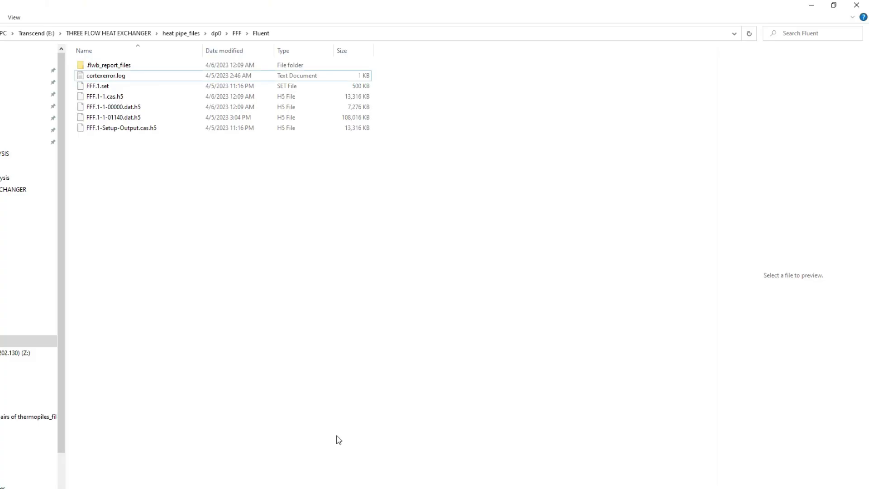
click(182, 212)
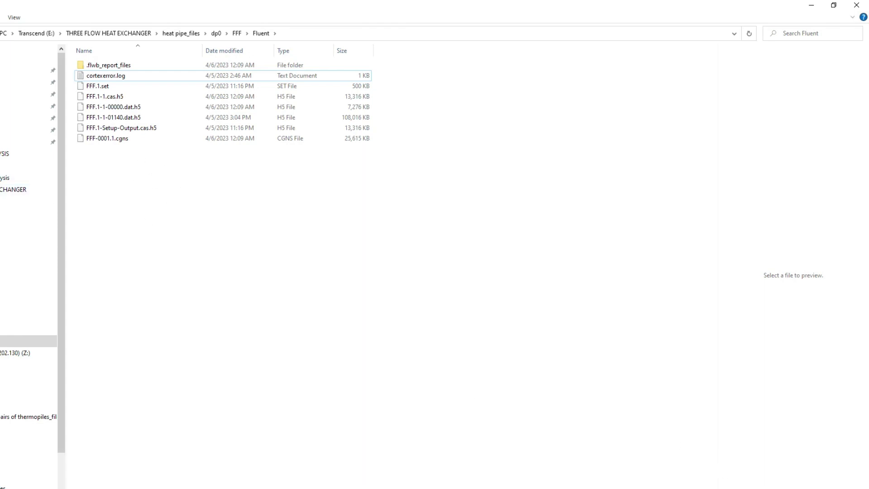
key(alt+Tab)
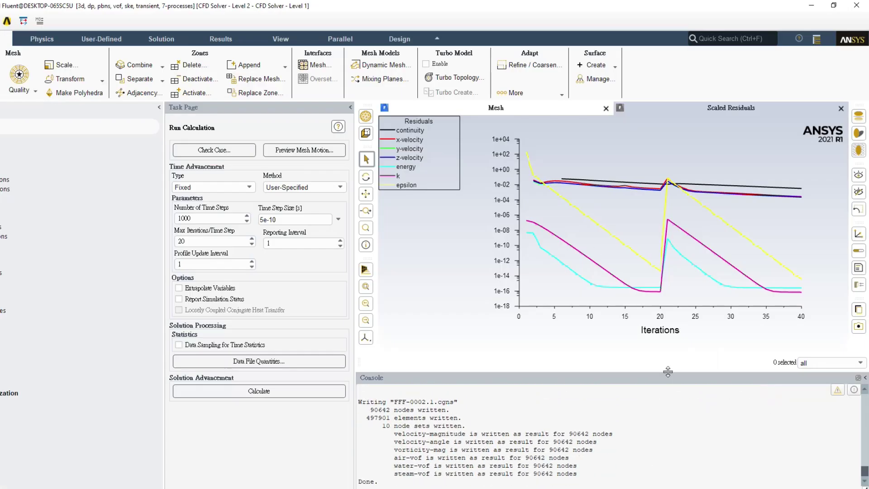